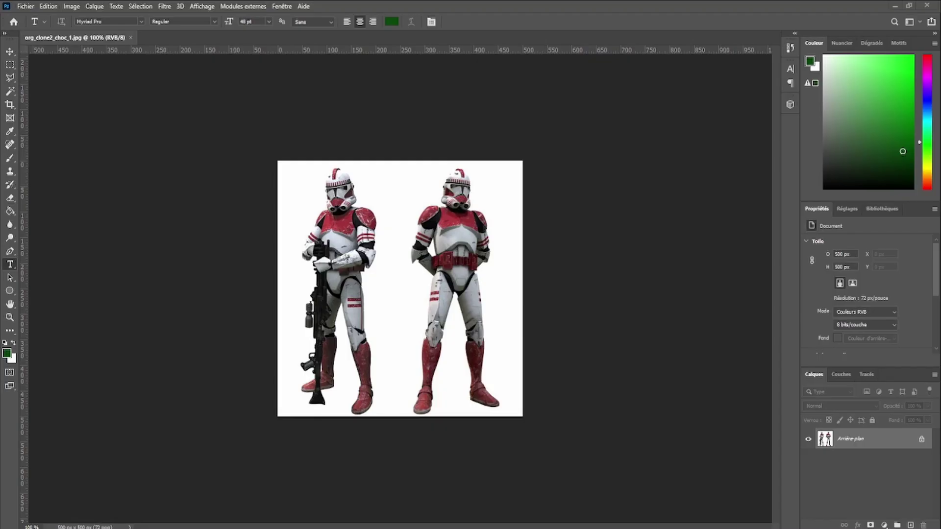
- Unlock the Arrière-plan background layer so it becomes editable
{"action": "left_click", "coordinate": [921, 440]}
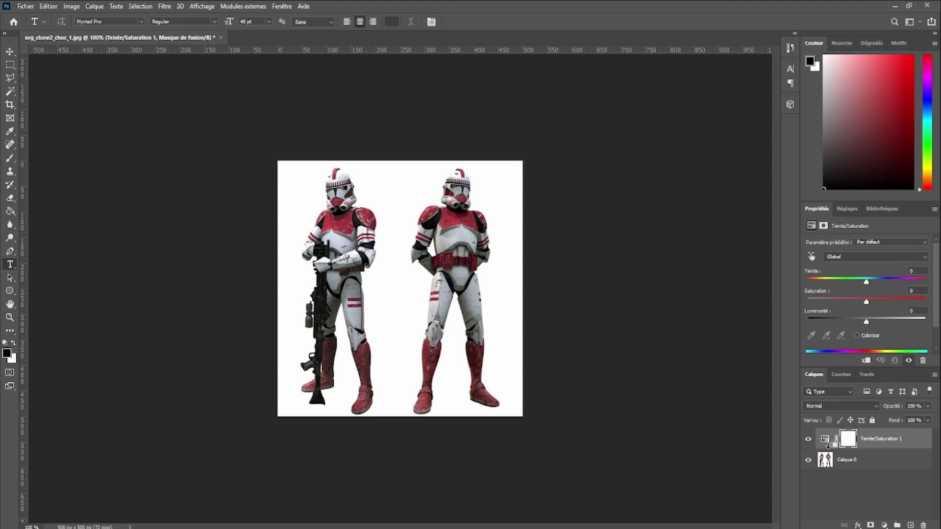
- Clip the Hue/Saturation adjustment to the troopers layer, test the hue, and reset it to 0
{"action": "left_click", "coordinate": [828, 445], "text": "alt"}
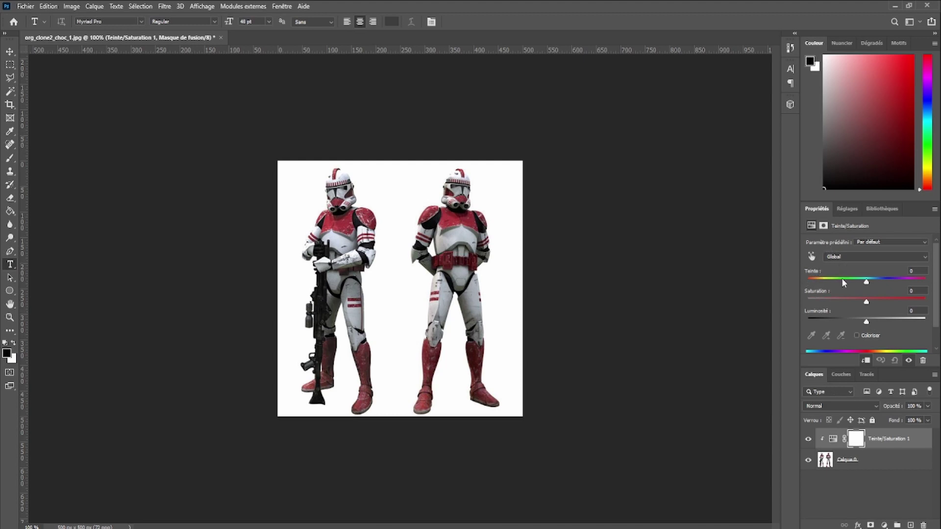
{"action": "left_click_drag", "start_coordinate": [867, 283], "coordinate": [828, 278]}
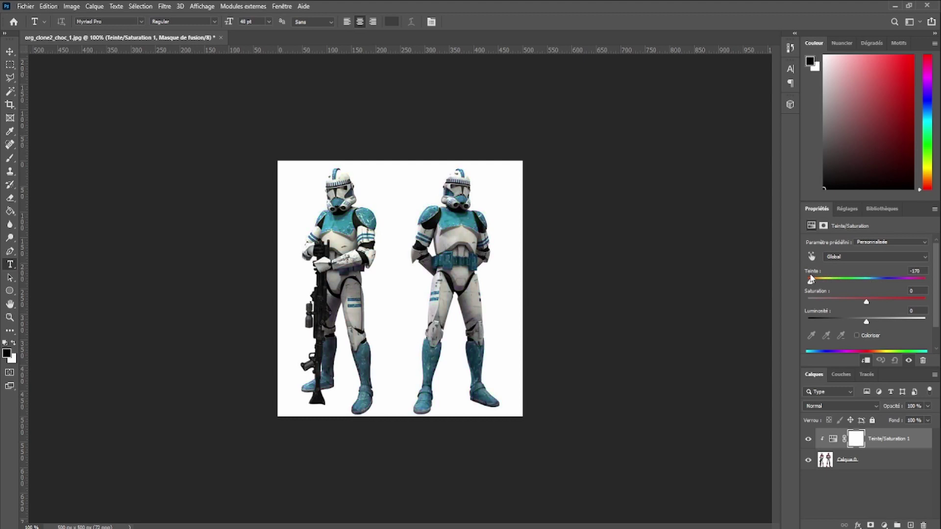
{"action": "left_click_drag", "start_coordinate": [829, 277], "coordinate": [866, 283]}
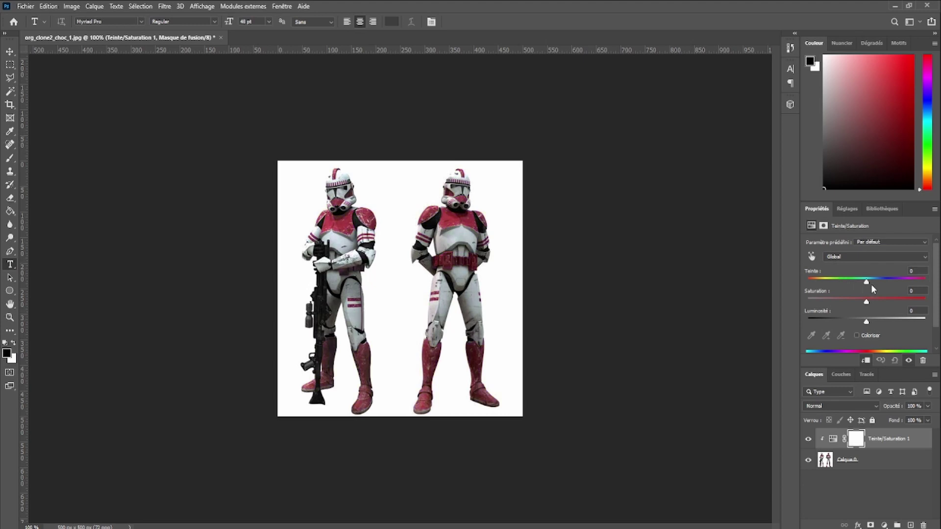
- Target the Rouges range, shift the hue toward -125, and adjust saturation slightly
{"action": "left_click", "coordinate": [882, 259]}
{"action": "key", "text": "Down"}
{"action": "left_click", "coordinate": [866, 283]}
{"action": "mouse_move", "coordinate": [867, 284]}
{"action": "left_mouse_down"}
{"action": "mouse_move", "coordinate": [887, 285]}
{"action": "mouse_move", "coordinate": [826, 279]}
{"action": "mouse_move", "coordinate": [898, 280]}
{"action": "mouse_move", "coordinate": [822, 283]}
{"action": "left_mouse_up"}
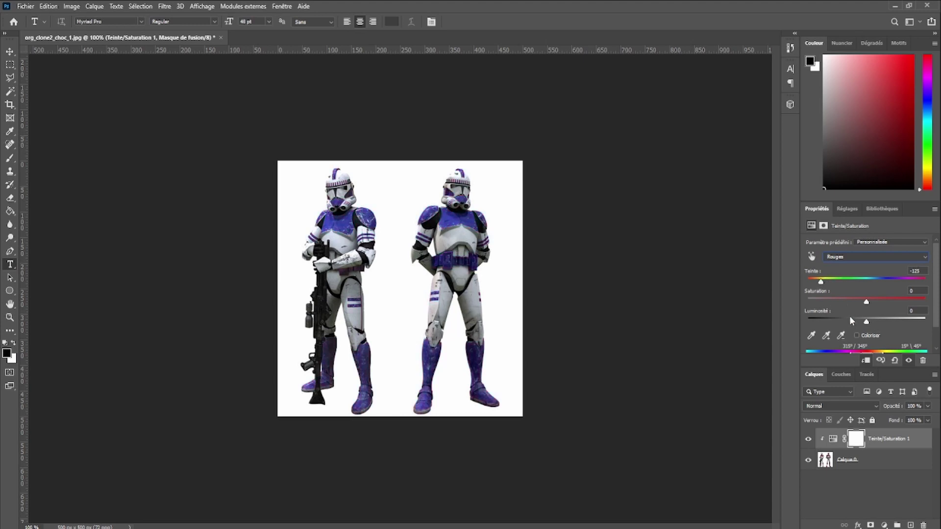
{"action": "left_click_drag", "start_coordinate": [864, 303], "coordinate": [870, 324]}
- Shift the Reds hue to about +32, turning the armour orange
{"action": "mouse_move", "coordinate": [822, 284]}
{"action": "left_mouse_down"}
{"action": "mouse_move", "coordinate": [899, 283]}
{"action": "mouse_move", "coordinate": [861, 322]}
{"action": "mouse_move", "coordinate": [885, 286]}
{"action": "left_mouse_up"}
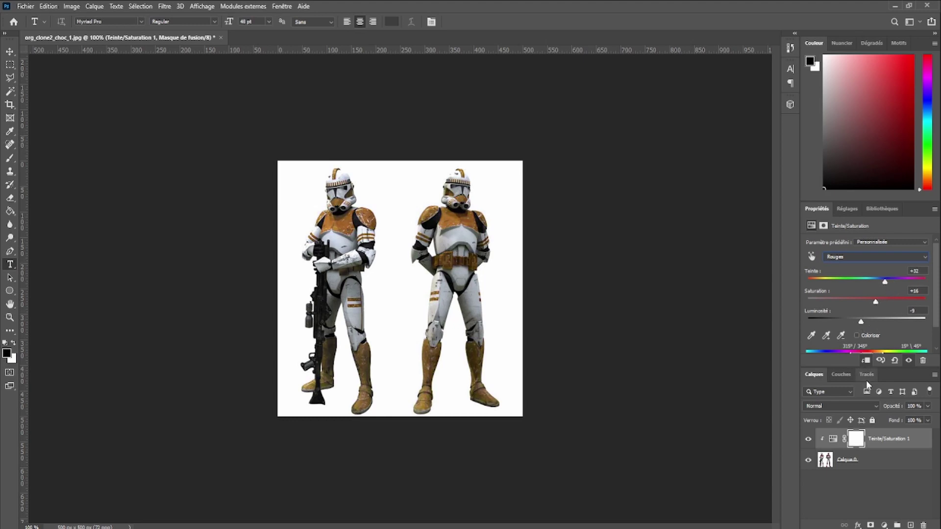